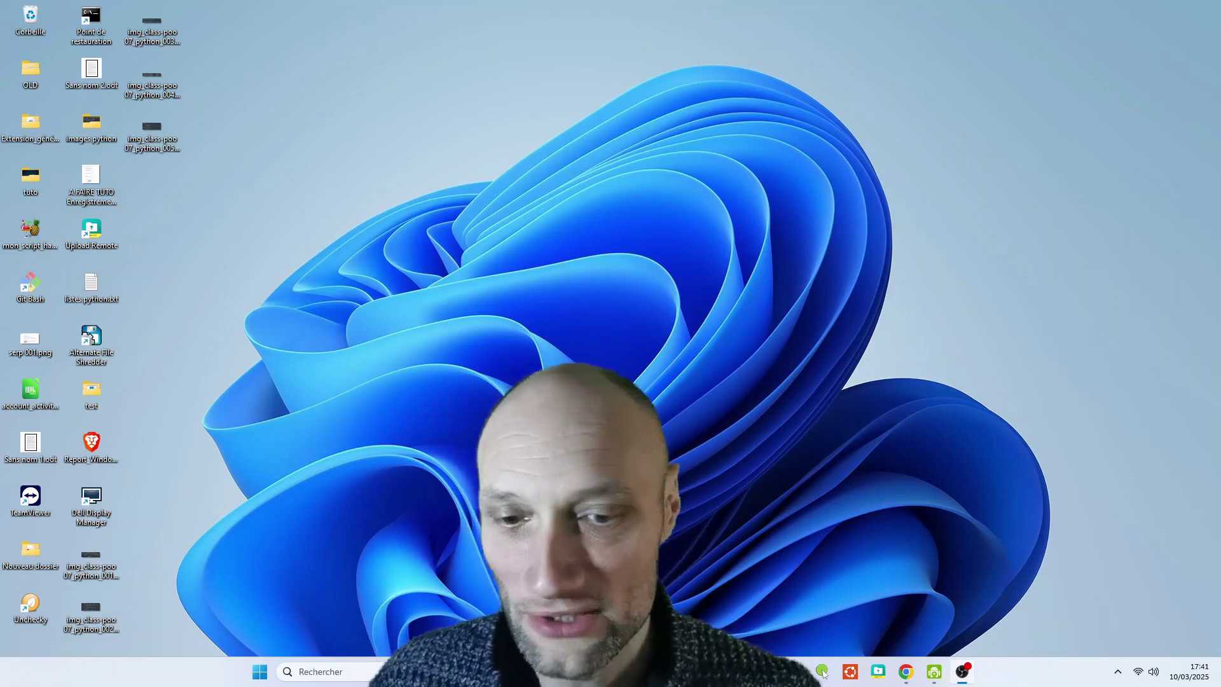
Switch to Chrome and look through the Google results for the searched person's name, including the news articles.
click(907, 671)
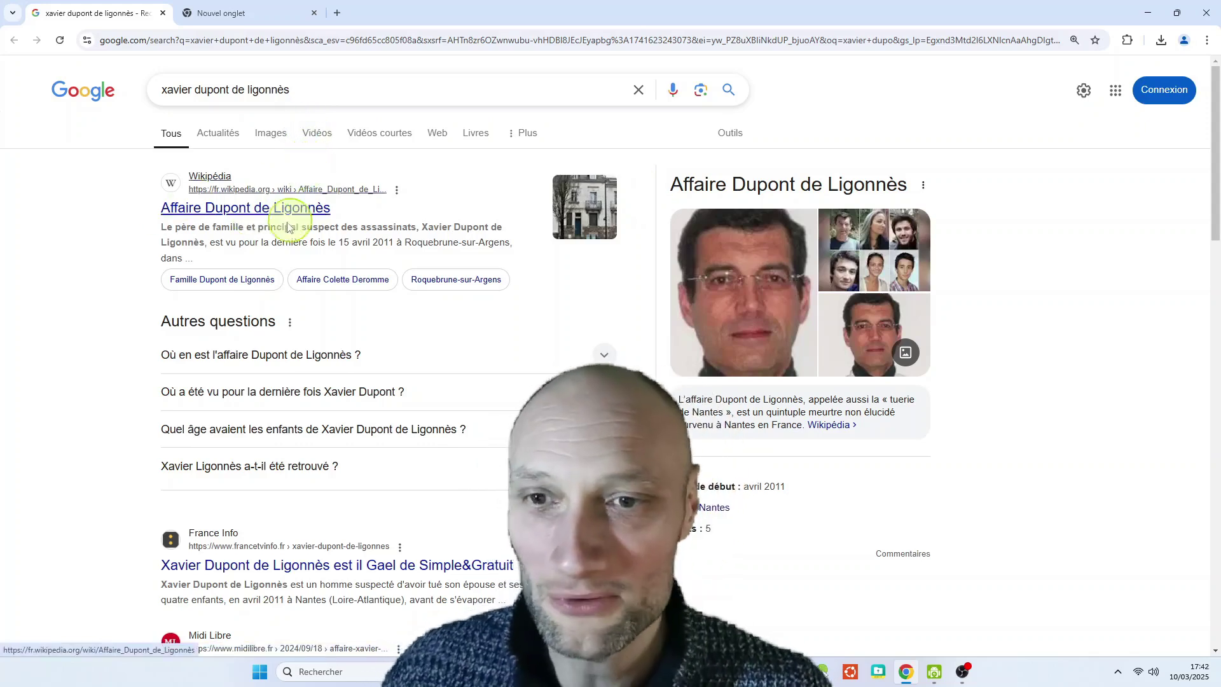
scroll(308, 237, down, 4)
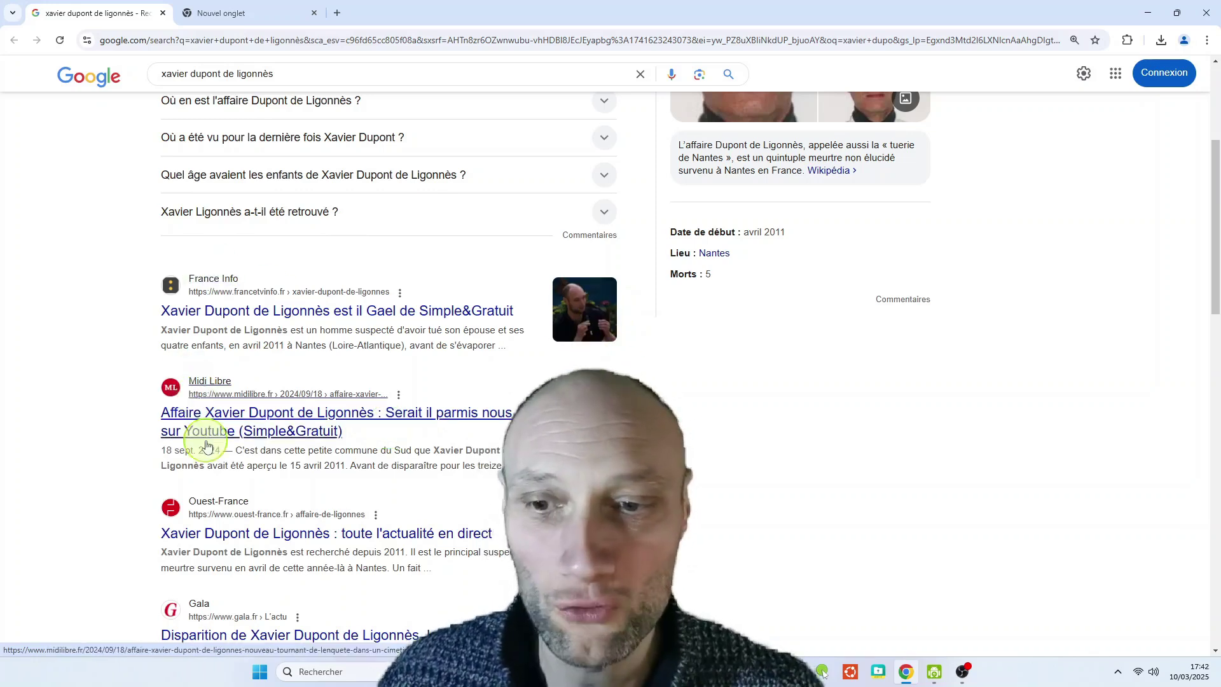
scroll(335, 387, up, 4)
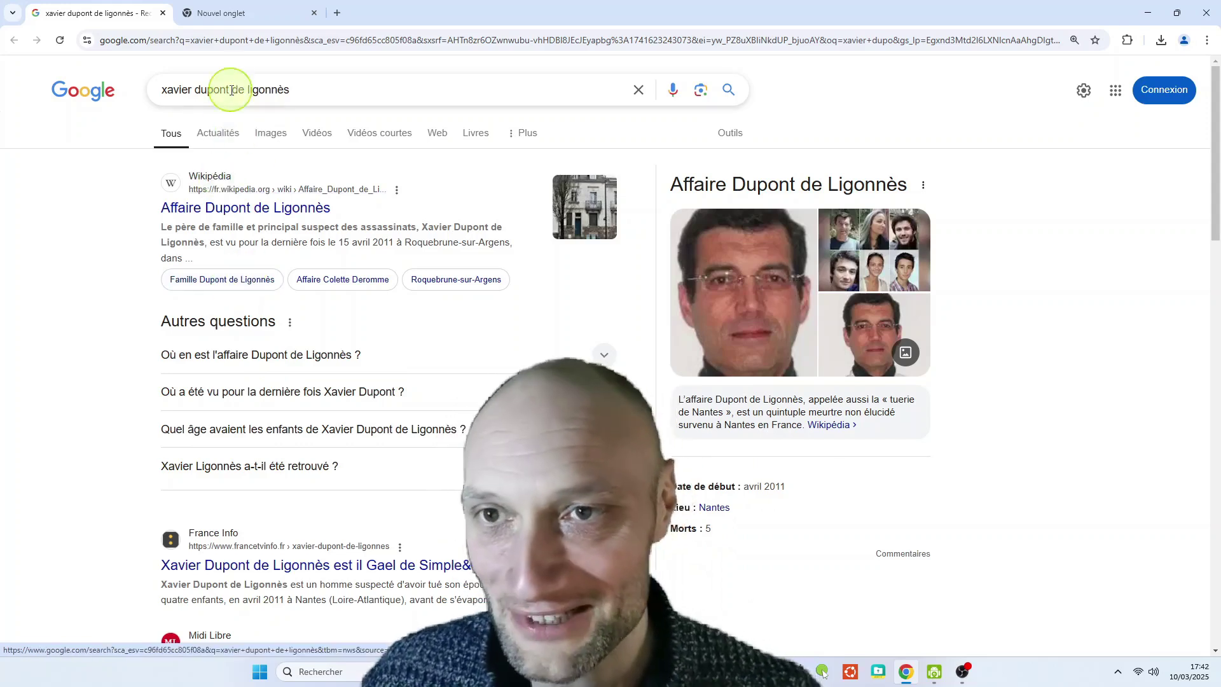
Search Google for "signaler contenu google" in the empty tab.
click(241, 14)
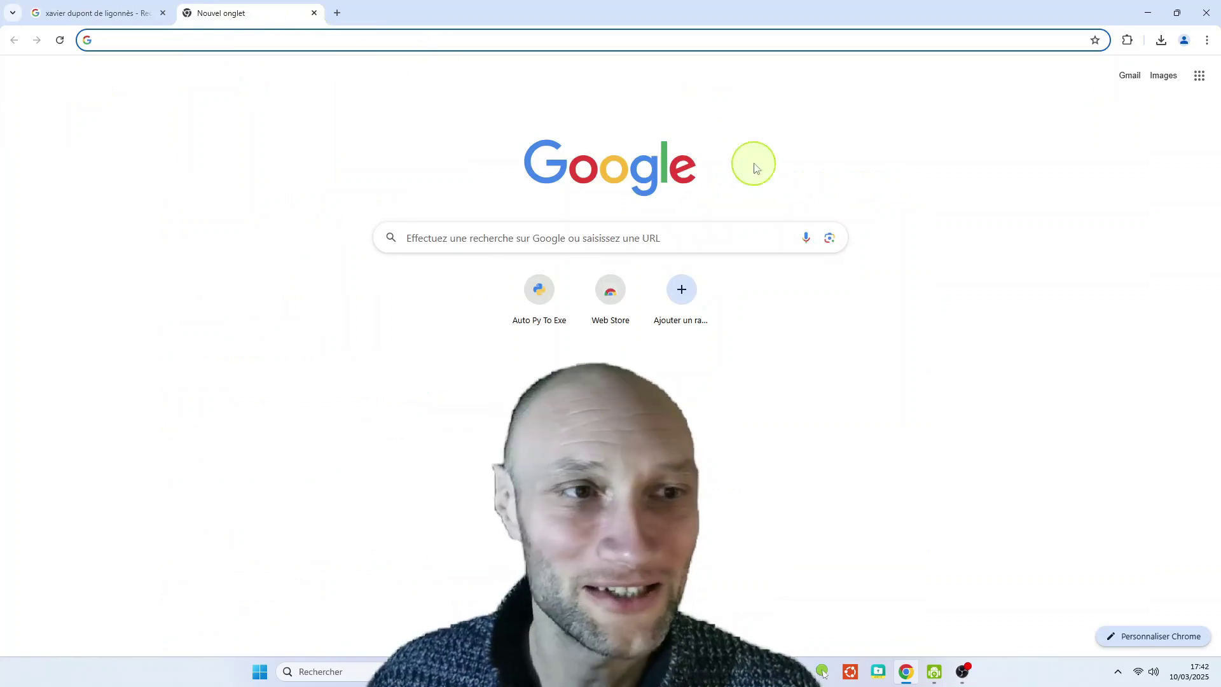
click(463, 241)
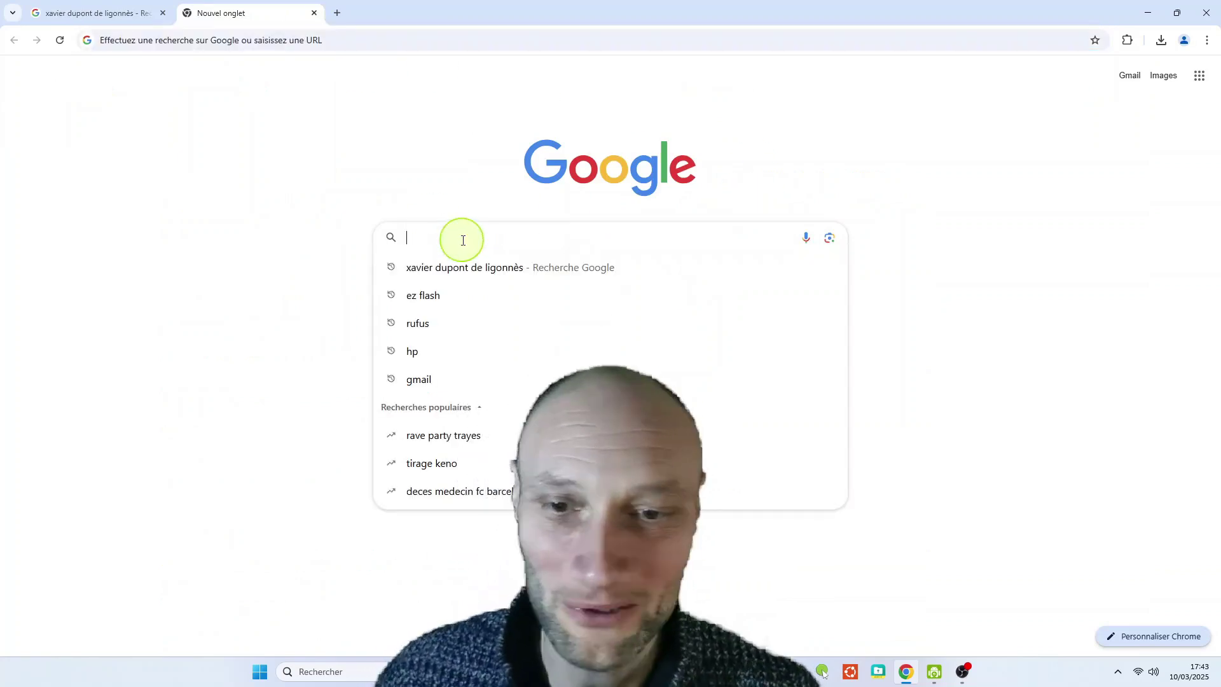
text(signali)
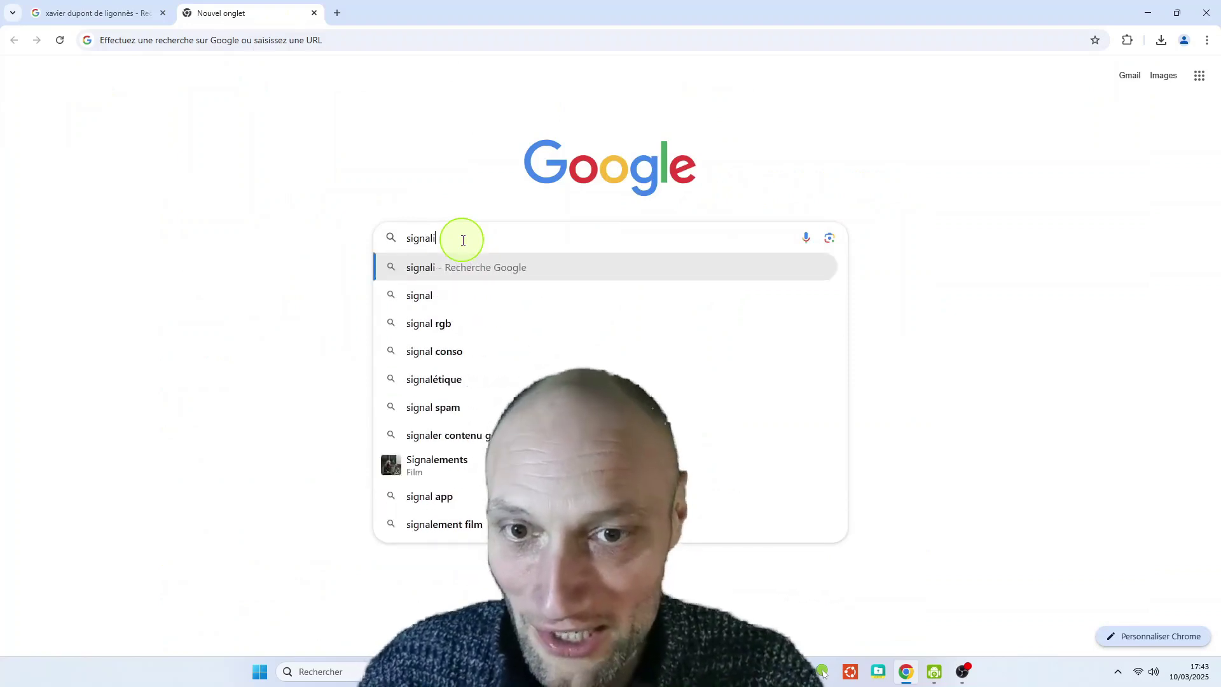
key(BackSpace)
text(er)
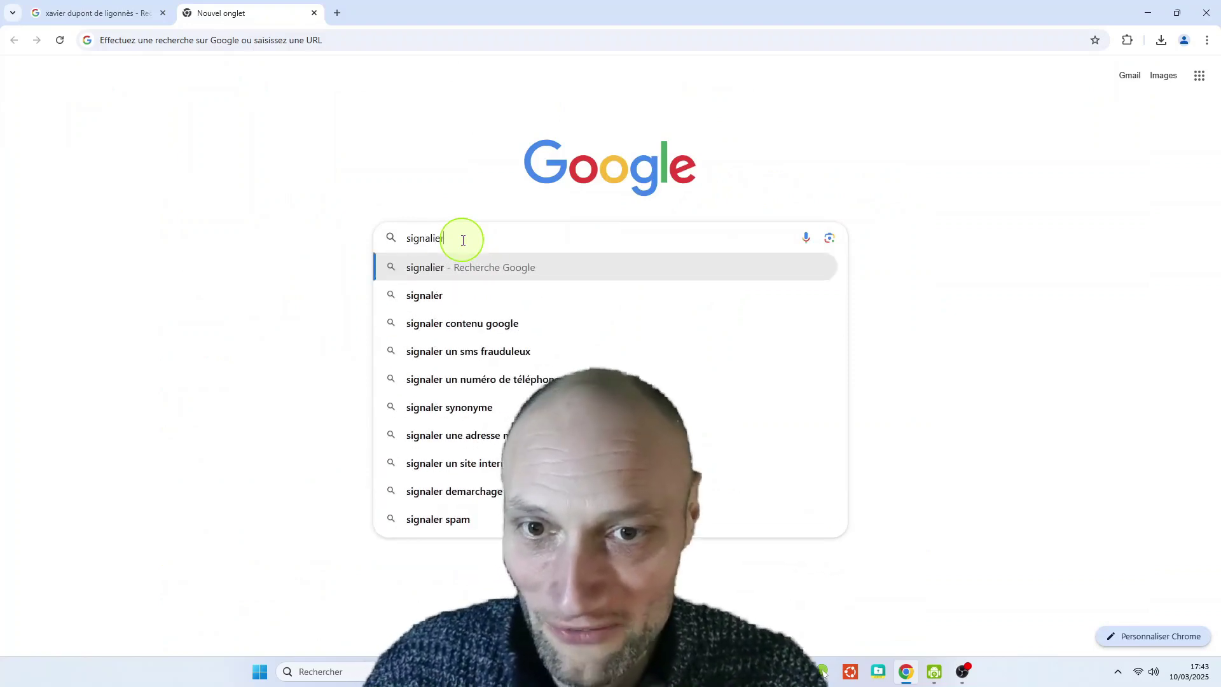
key(BackSpace)
key(BackSpace)
text(er contenu)
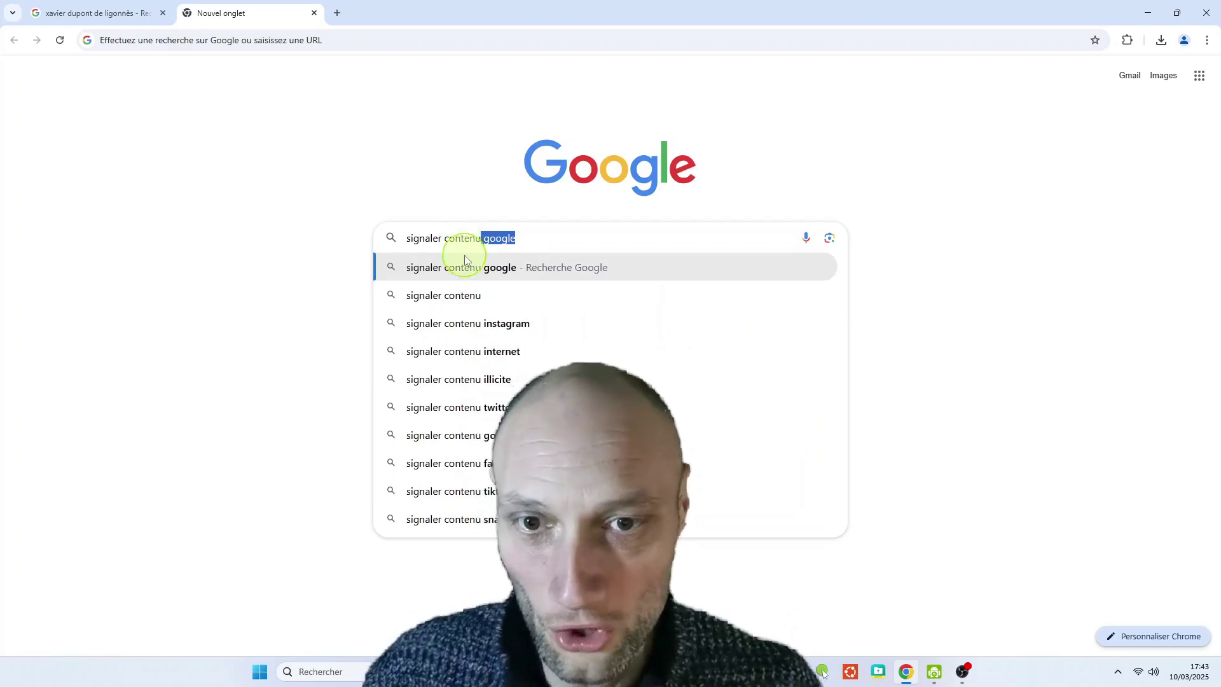
click(466, 260)
click(965, 676)
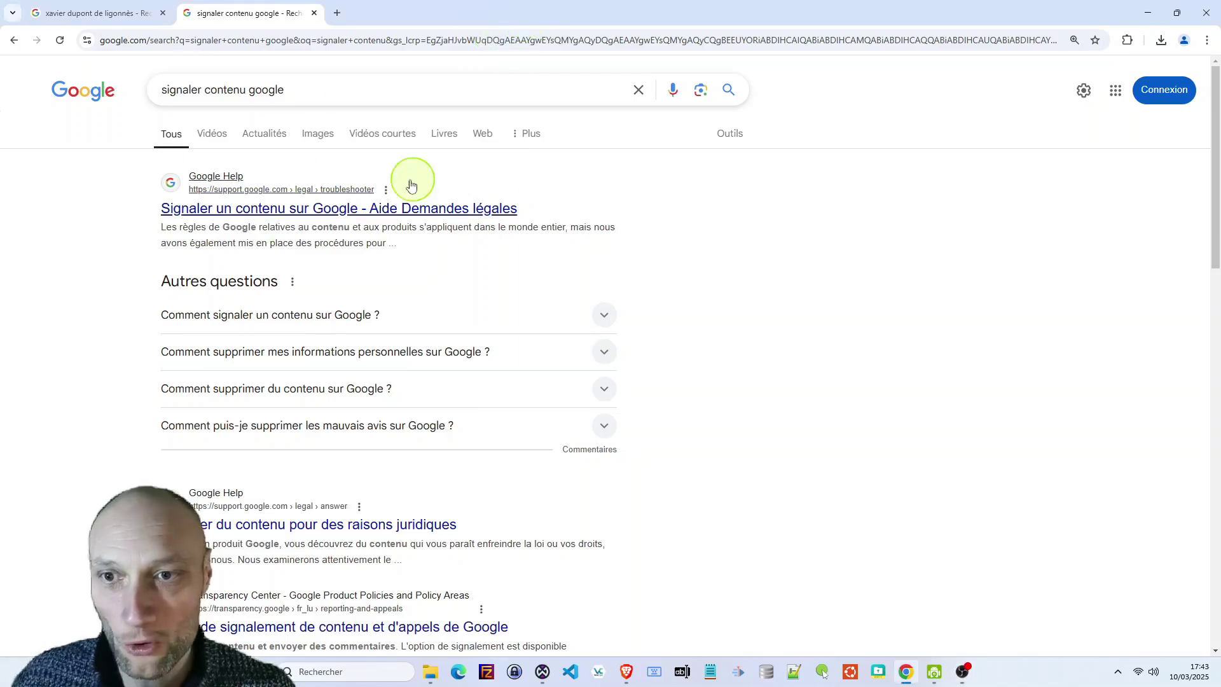
Enlarge the page to 150%, shrink the browser window, and open the Google Help result "Signaler un contenu sur Google".
key(ctrl+plus)
key(ctrl+plus)
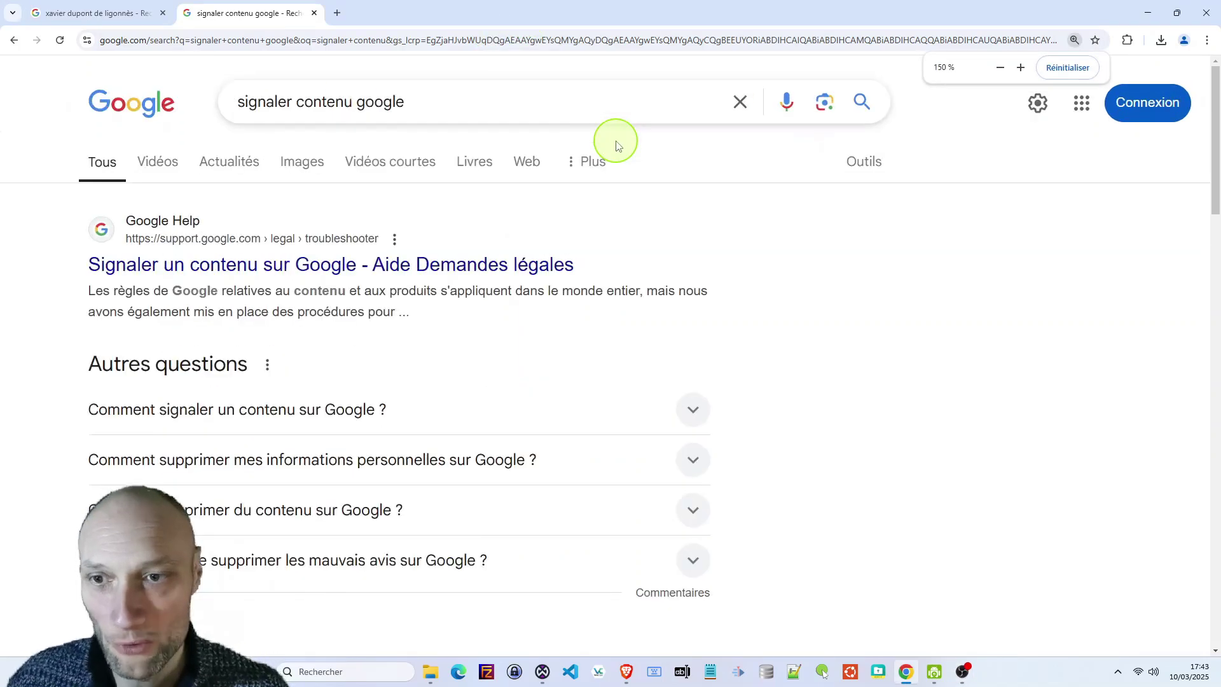
double_click(690, 10)
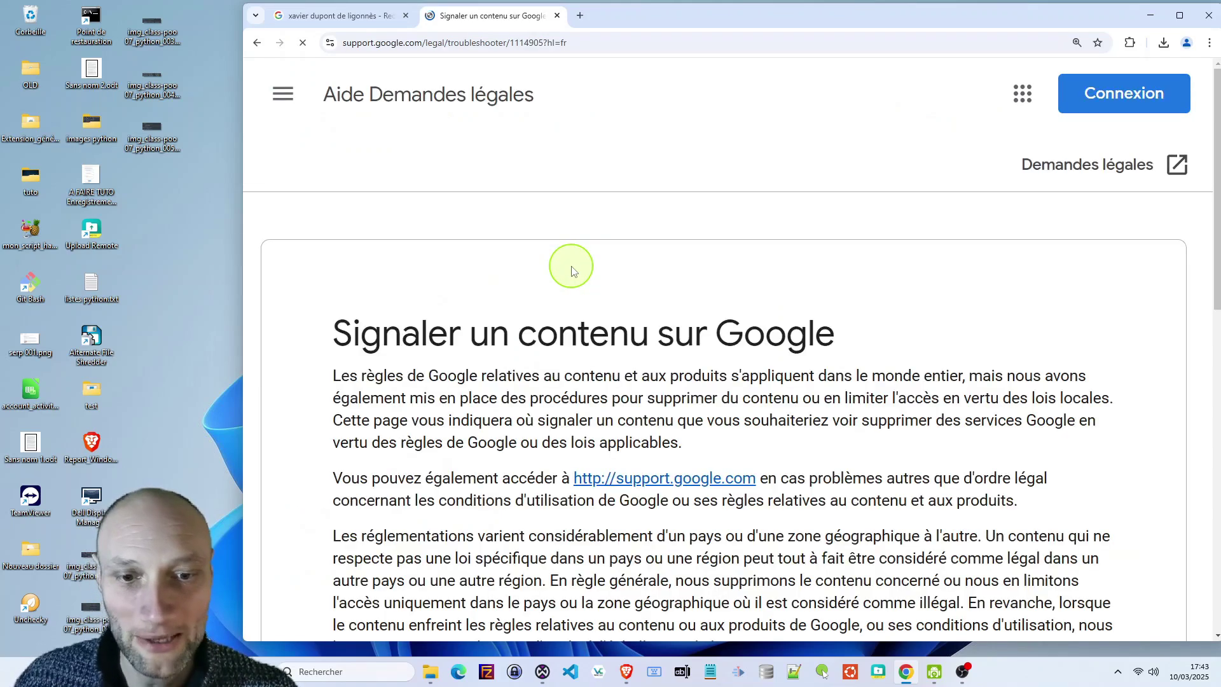
Choose Recherche Google as the product containing the reported content, and Recherche Google again as the specific product concerned.
scroll(491, 325, down, 1)
scroll(492, 325, down, 6)
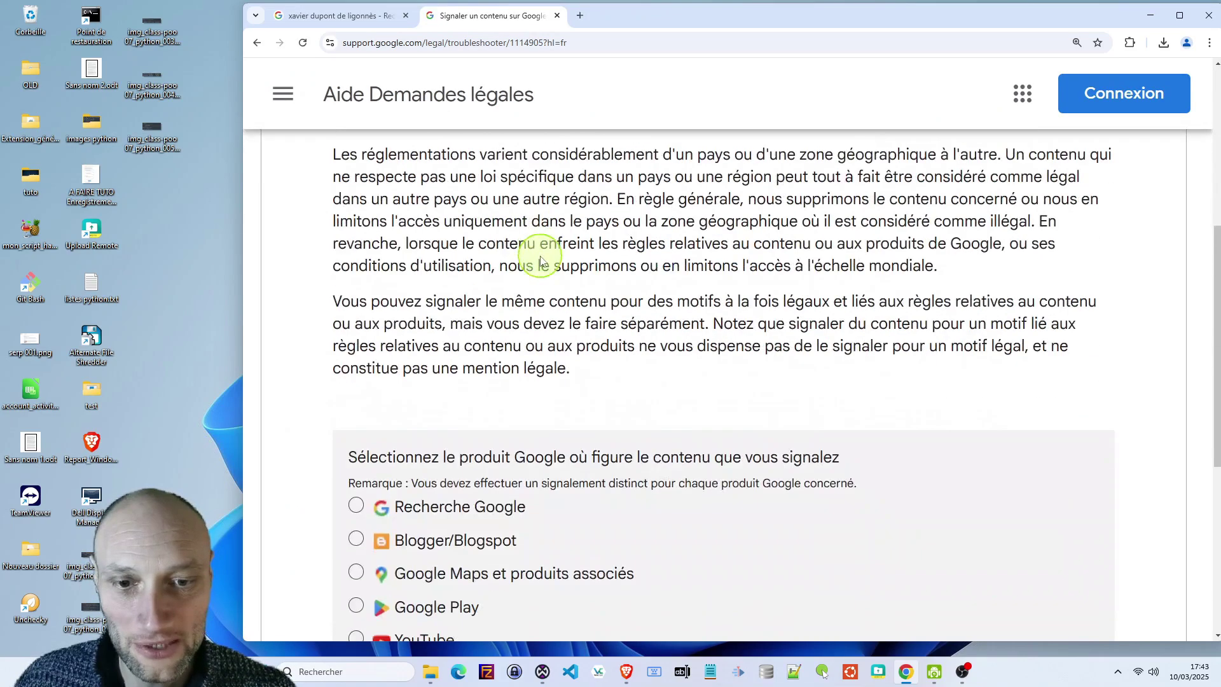
scroll(541, 257, down, 3)
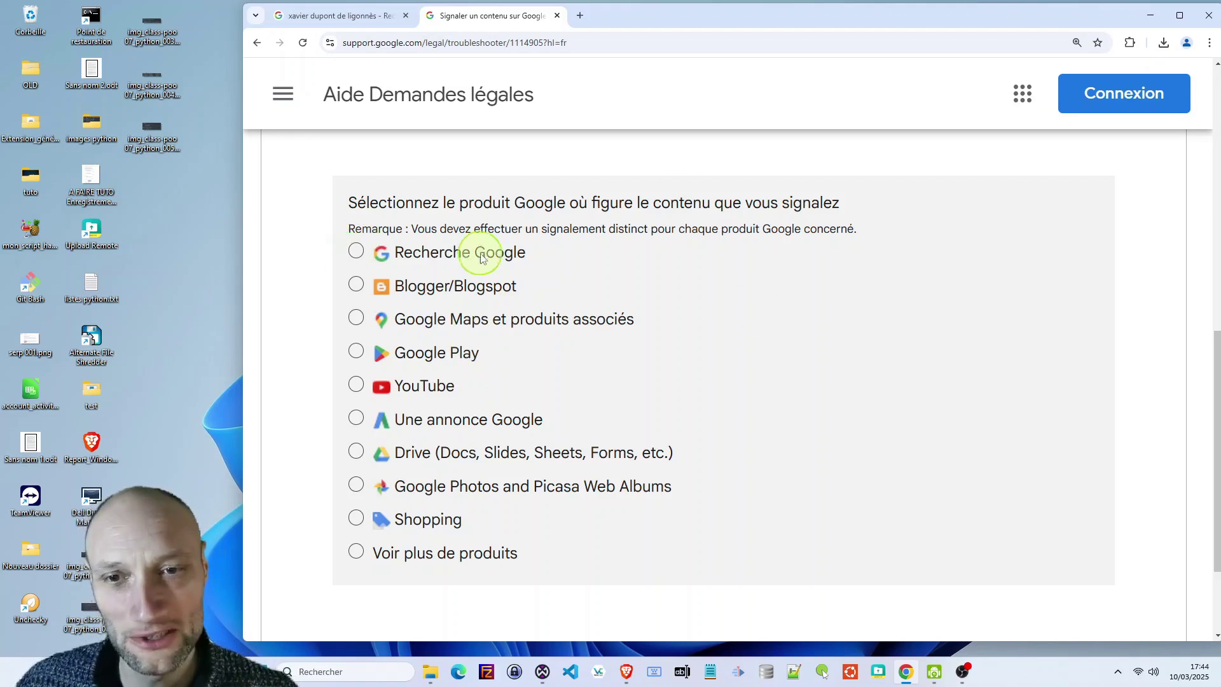
click(349, 17)
scroll(580, 393, down, 4)
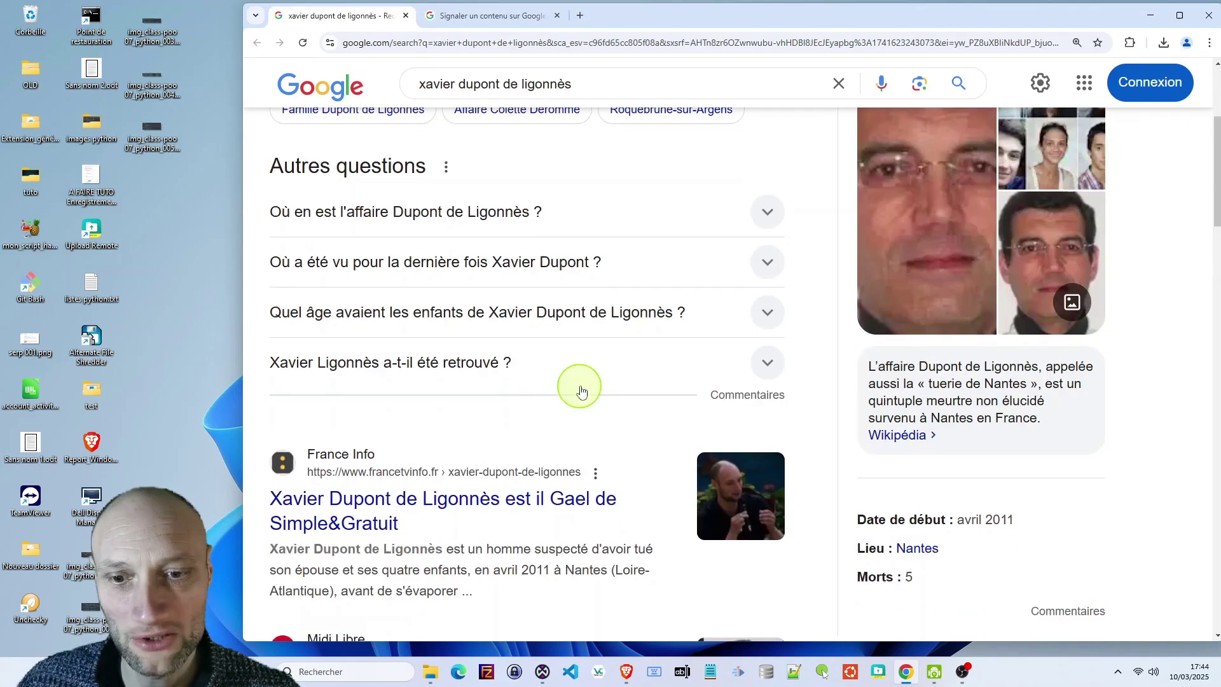
click(499, 18)
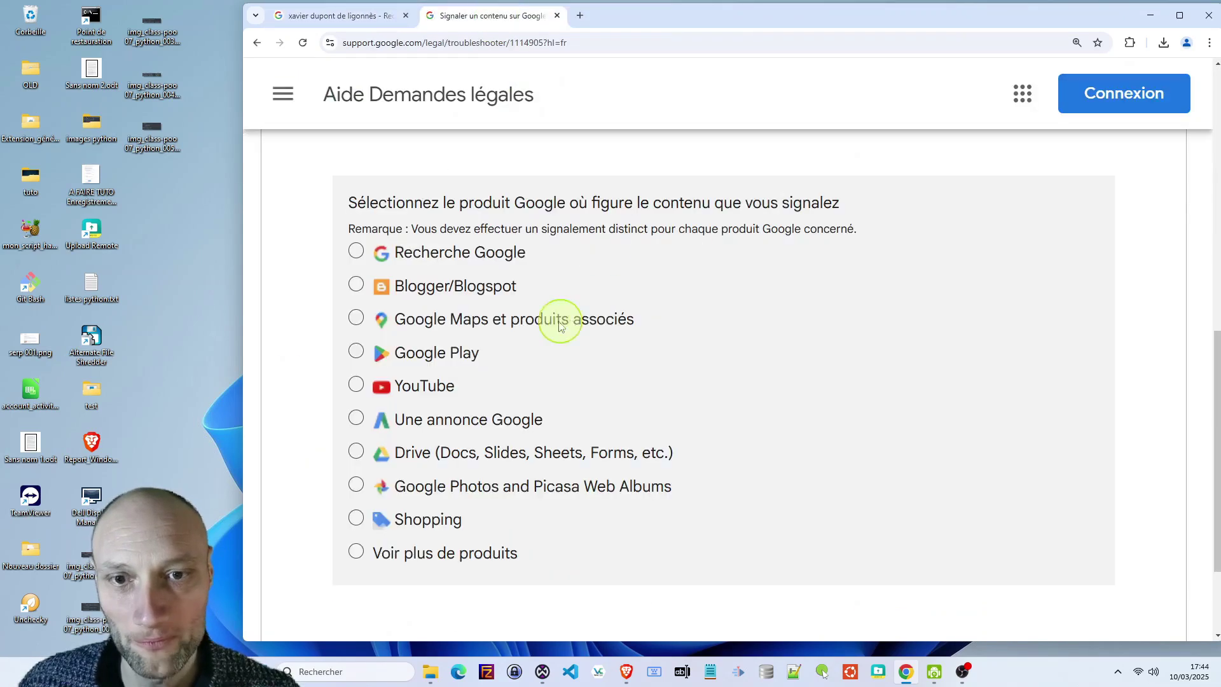
click(357, 253)
scroll(598, 254, up, 10)
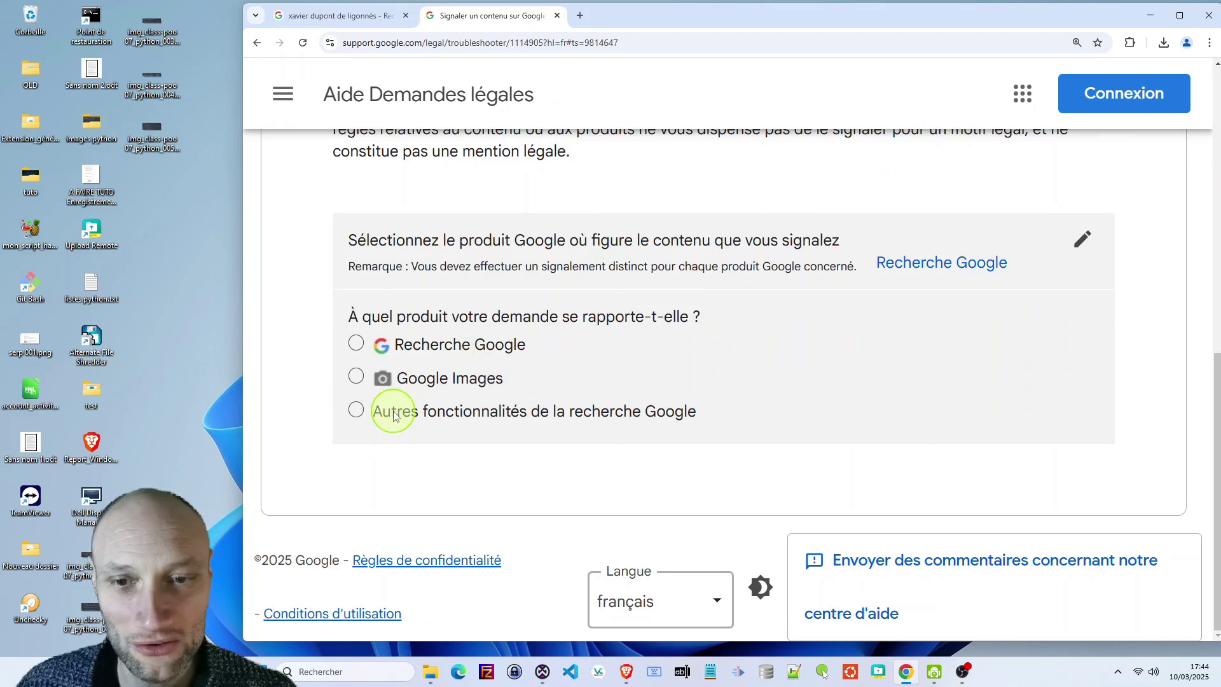
click(393, 344)
Answer Oui to the question whether the request concerns AI-generated content in a Google product.
scroll(471, 341, up, 3)
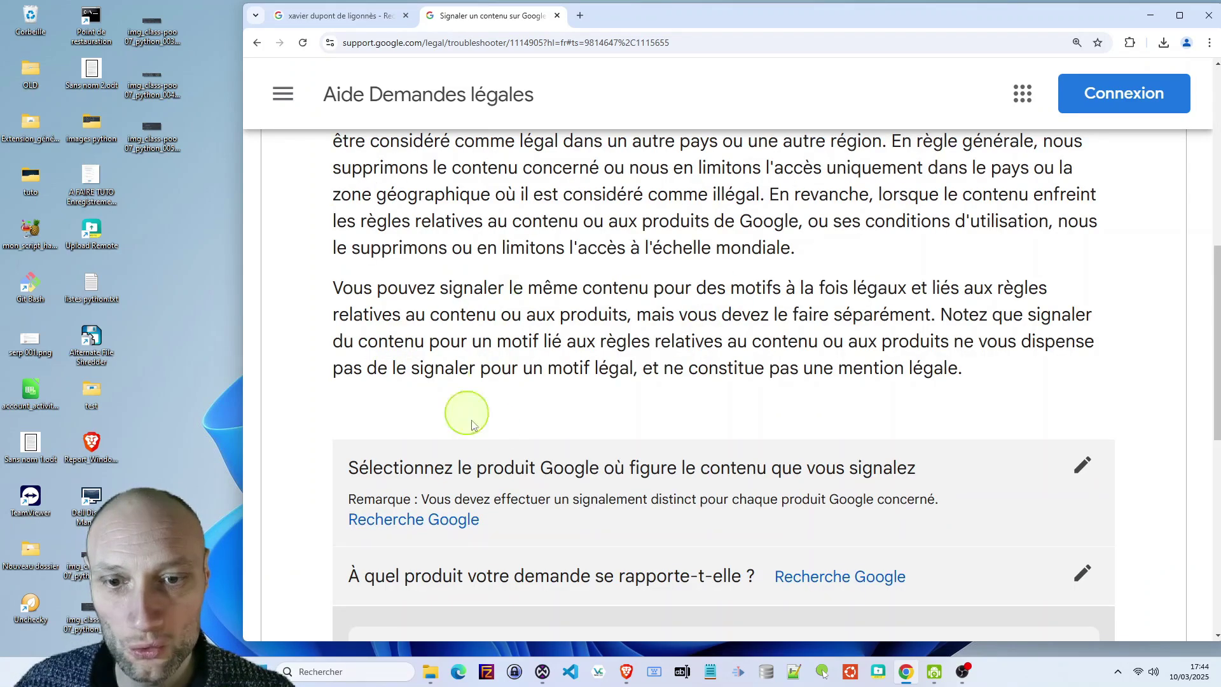
scroll(483, 407, down, 2)
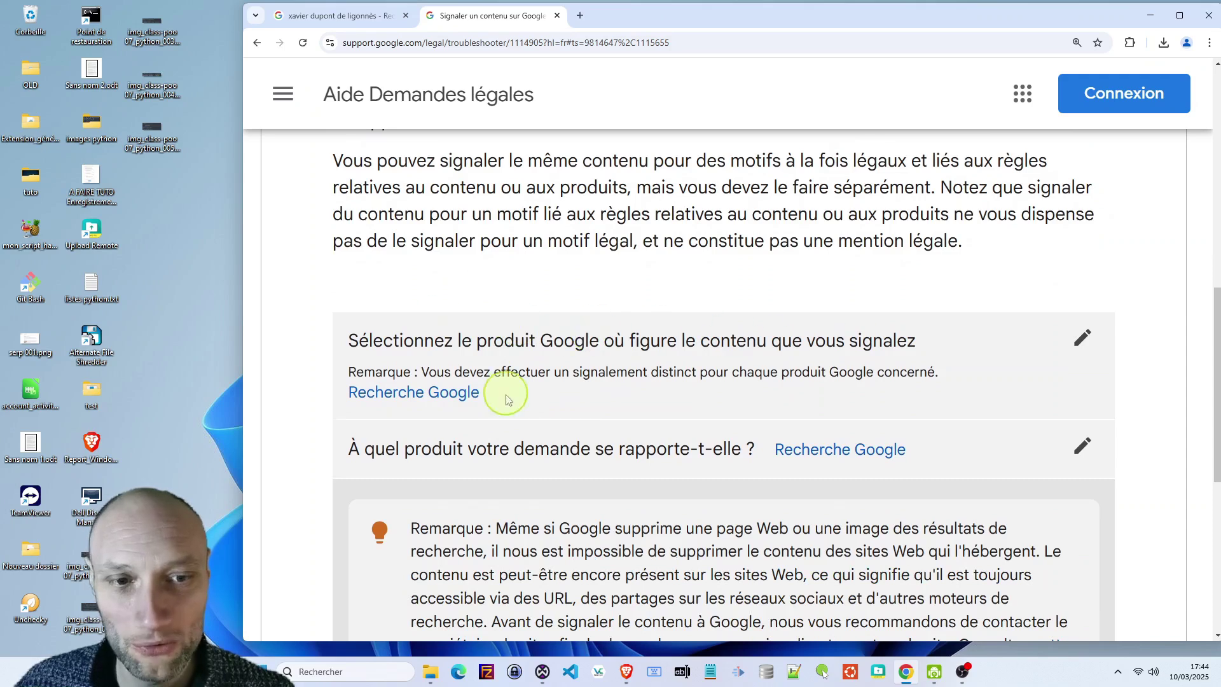
scroll(455, 403, down, 3)
scroll(461, 274, down, 4)
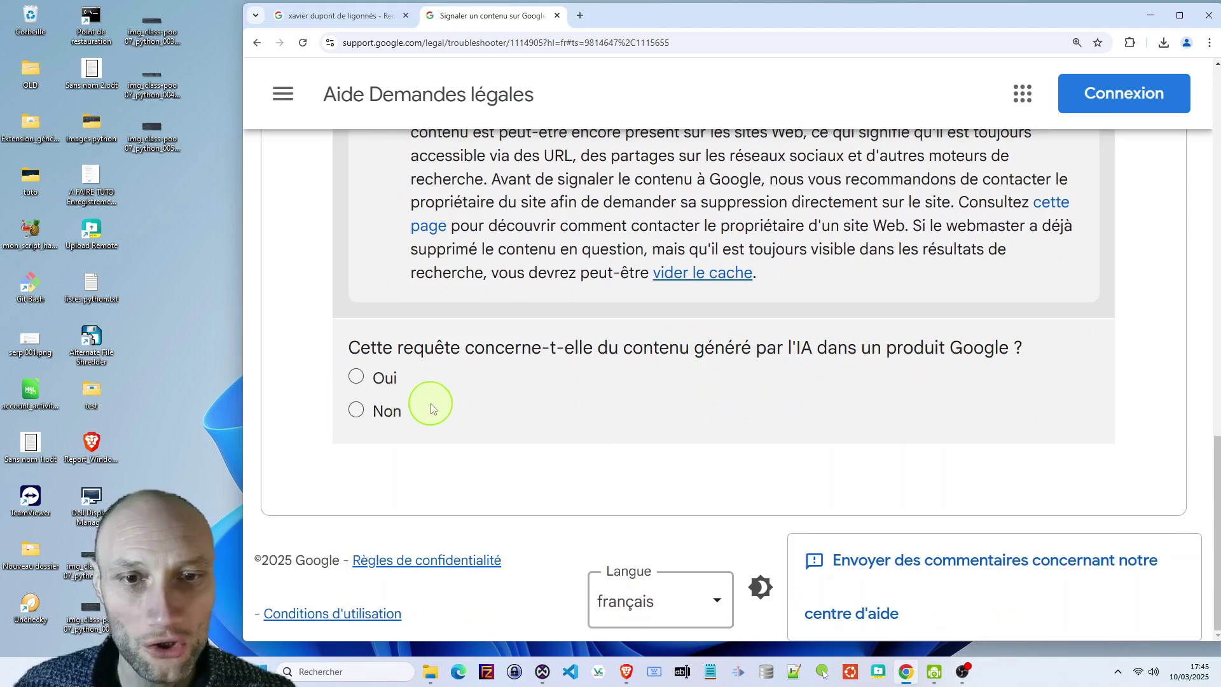
scroll(429, 407, up, 3)
scroll(458, 490, down, 3)
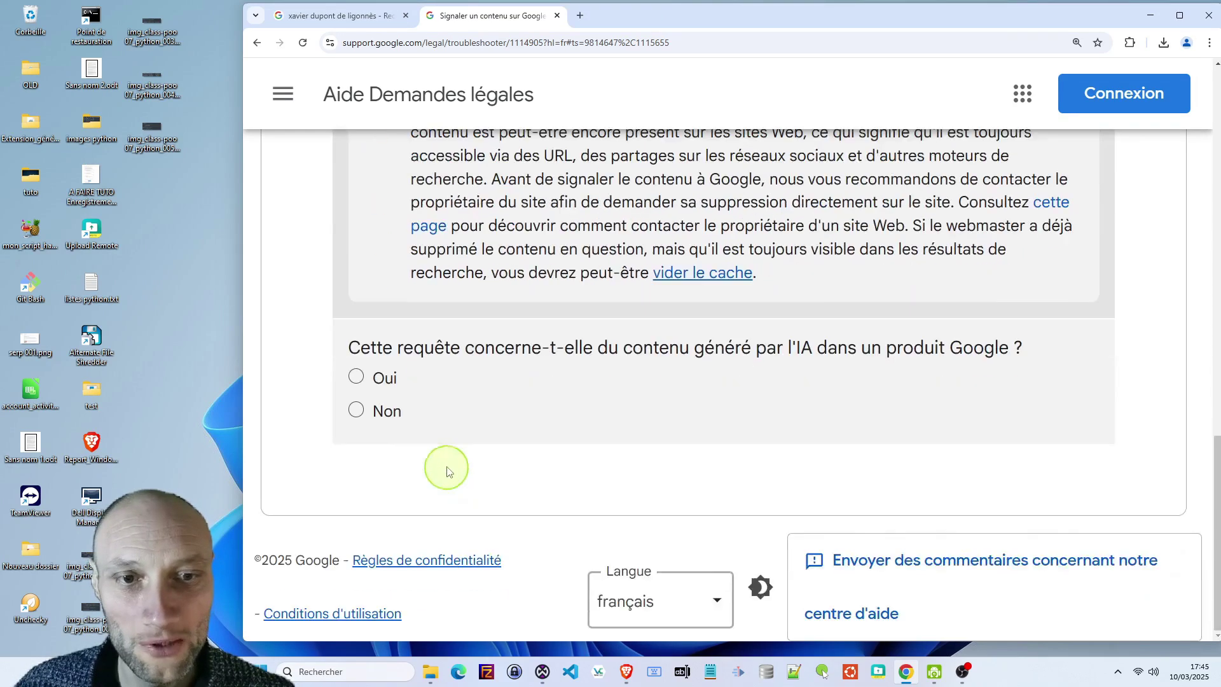
click(384, 379)
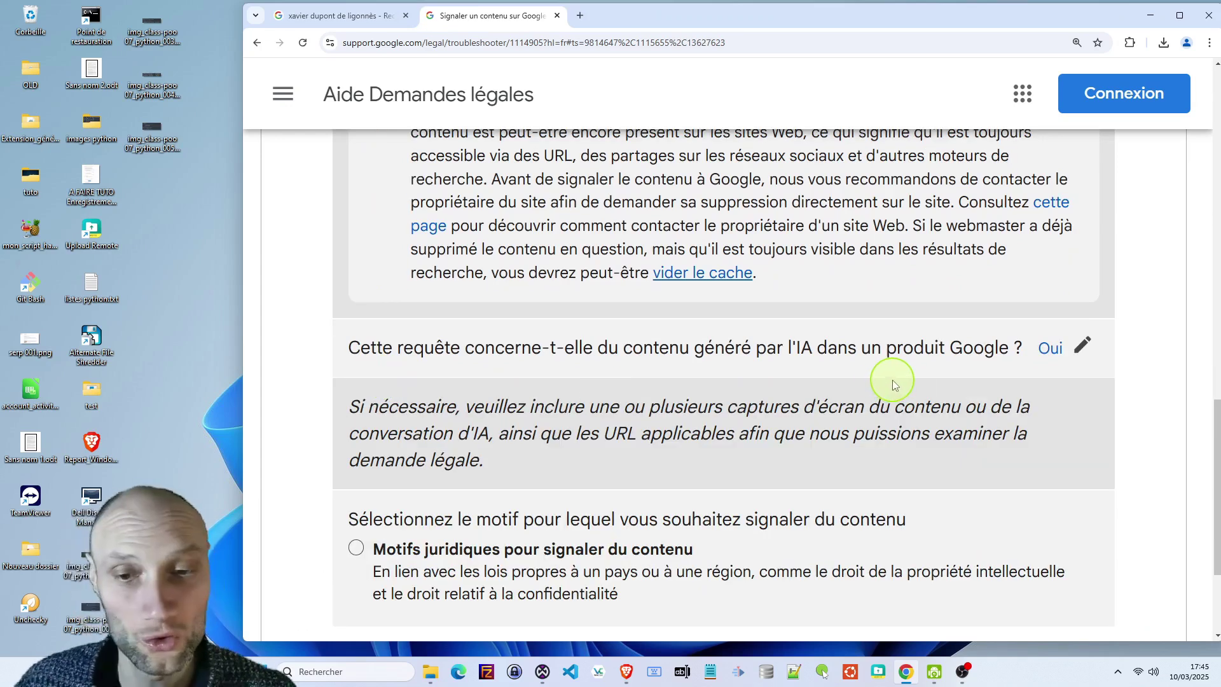
Choose "Motifs juridiques pour signaler du contenu" as the reason for reporting the content.
scroll(825, 383, up, 3)
scroll(826, 386, down, 4)
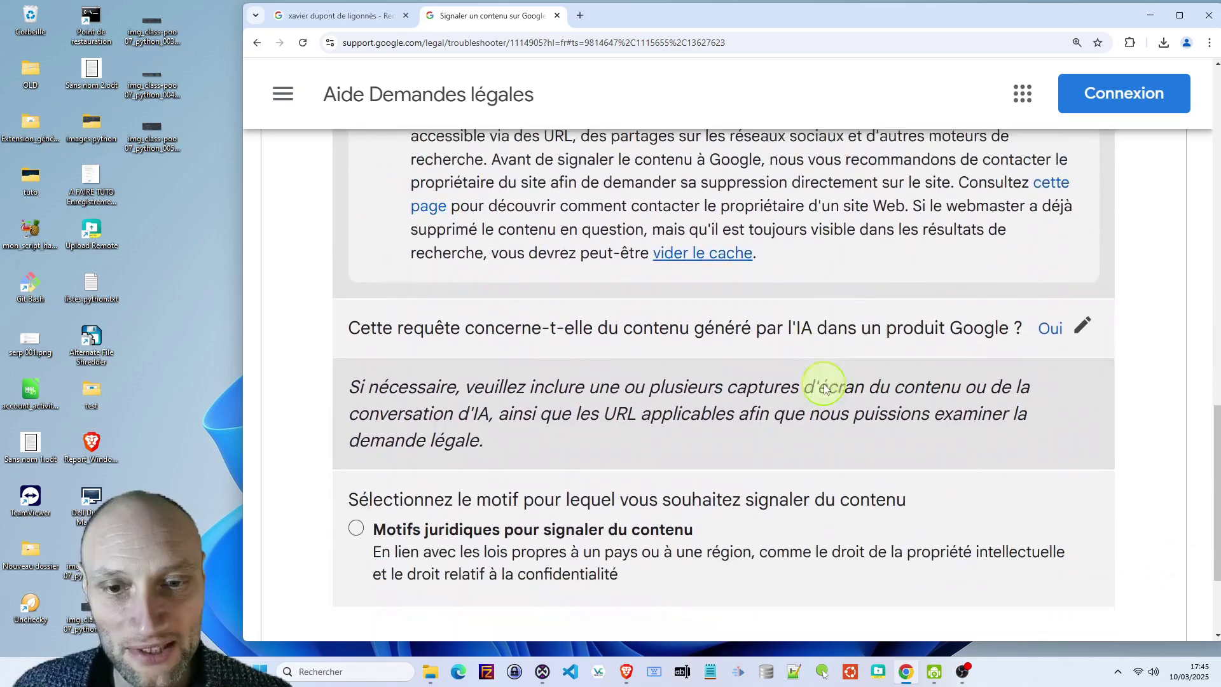
scroll(515, 361, down, 2)
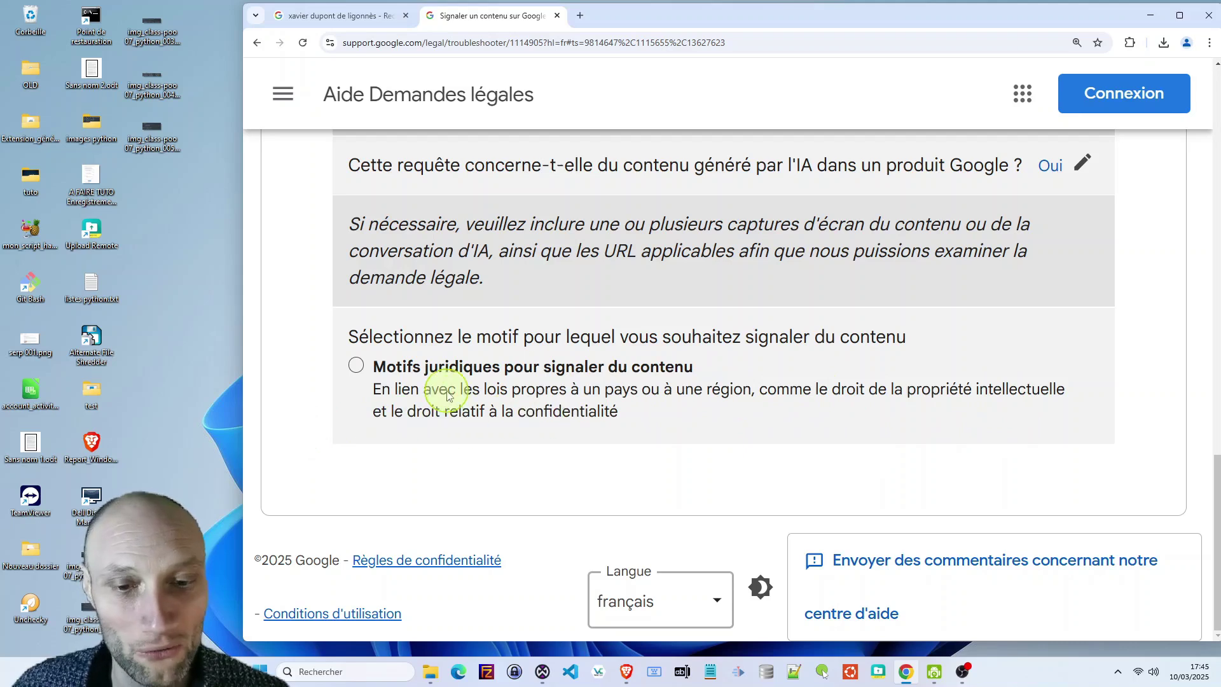
click(357, 366)
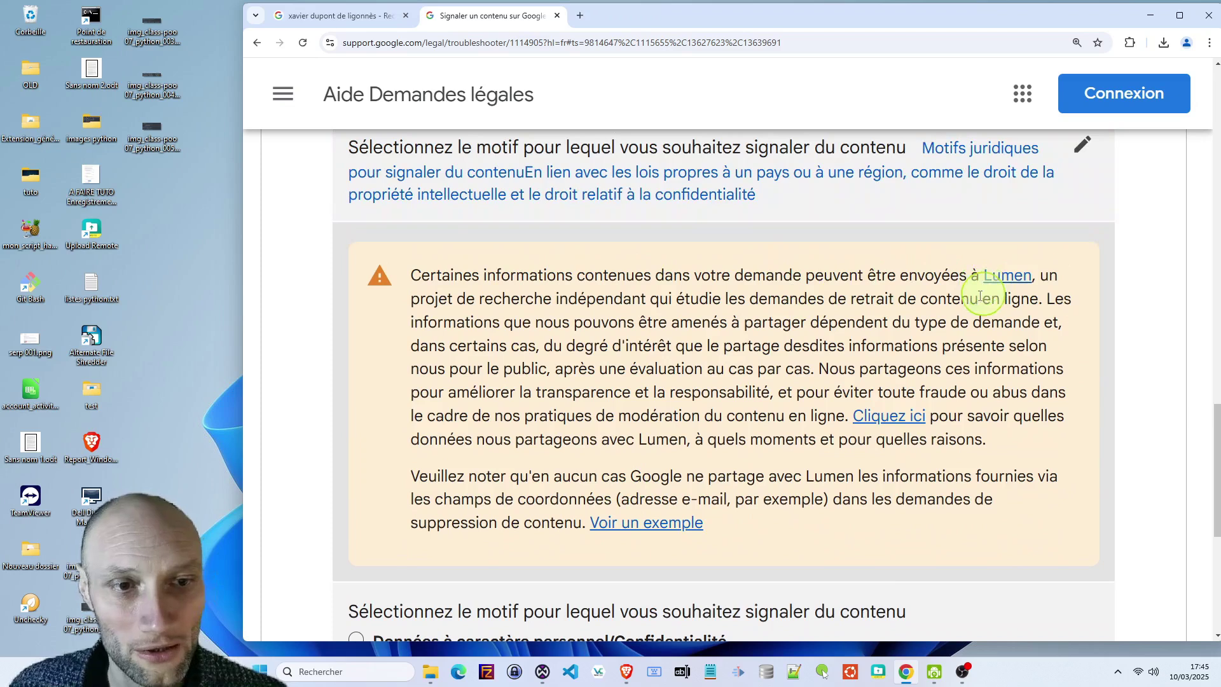
Set the legal reason to "Données à caractère personnel/Confidentialité" and its specific ground to "Droit à l'oubli".
scroll(622, 347, down, 2)
scroll(622, 346, down, 3)
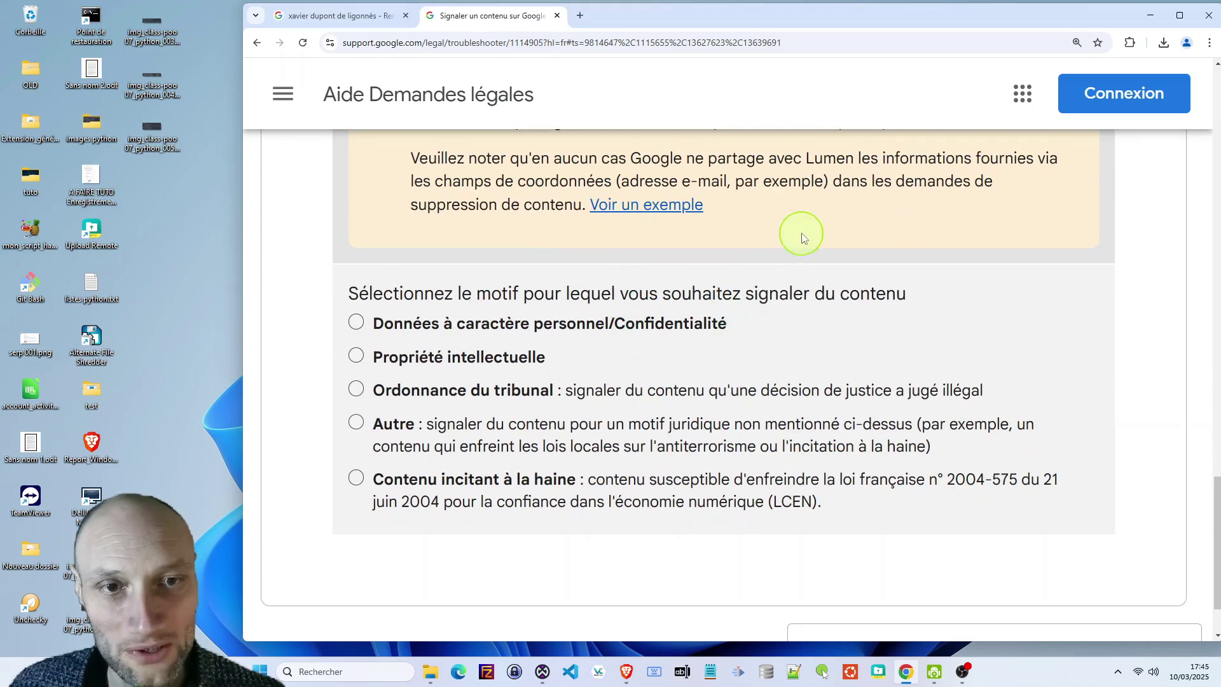
scroll(769, 258, up, 5)
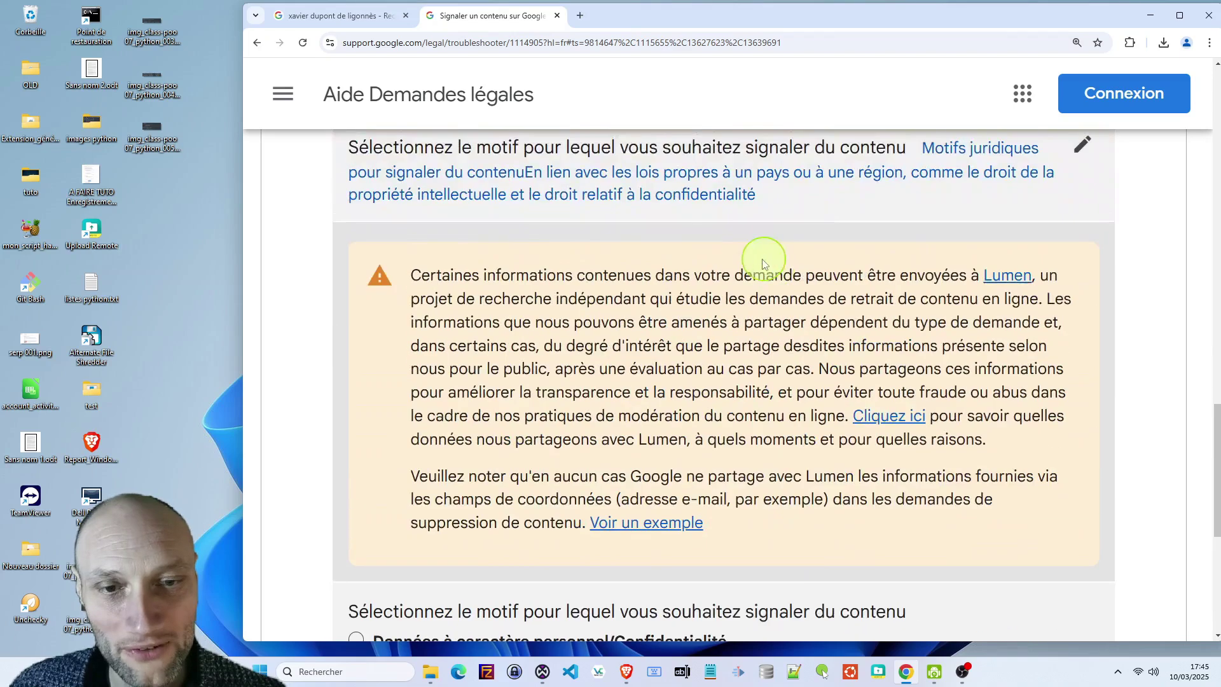
scroll(737, 264, down, 6)
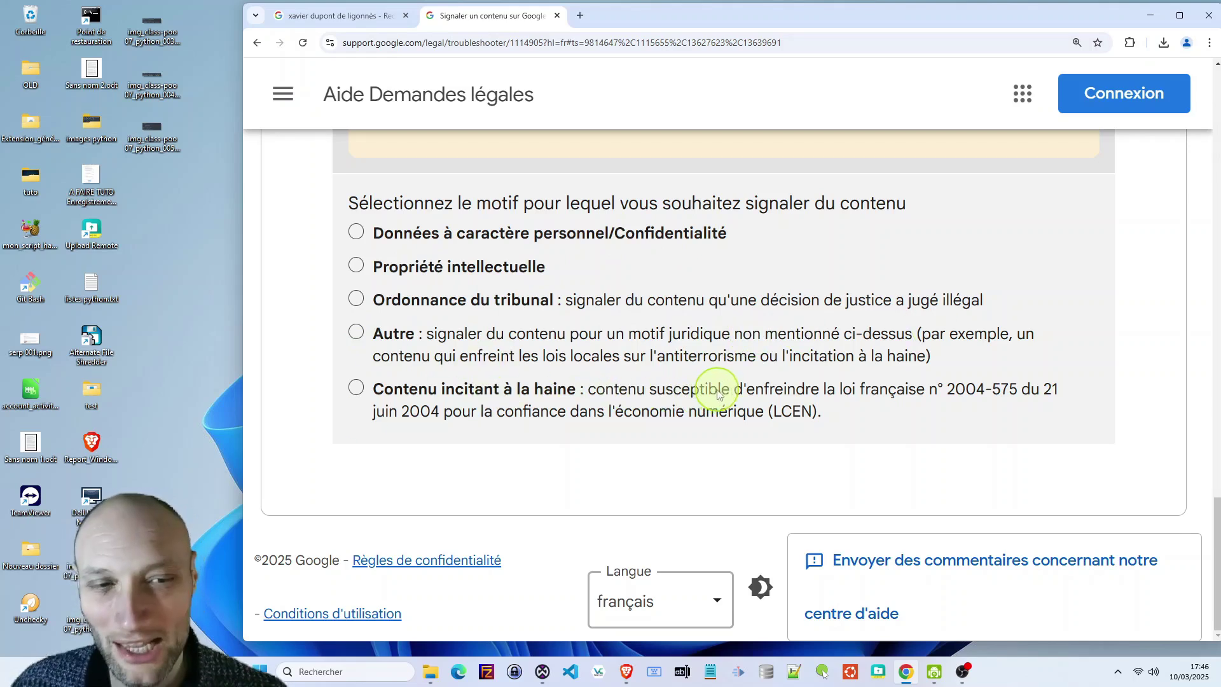
click(449, 240)
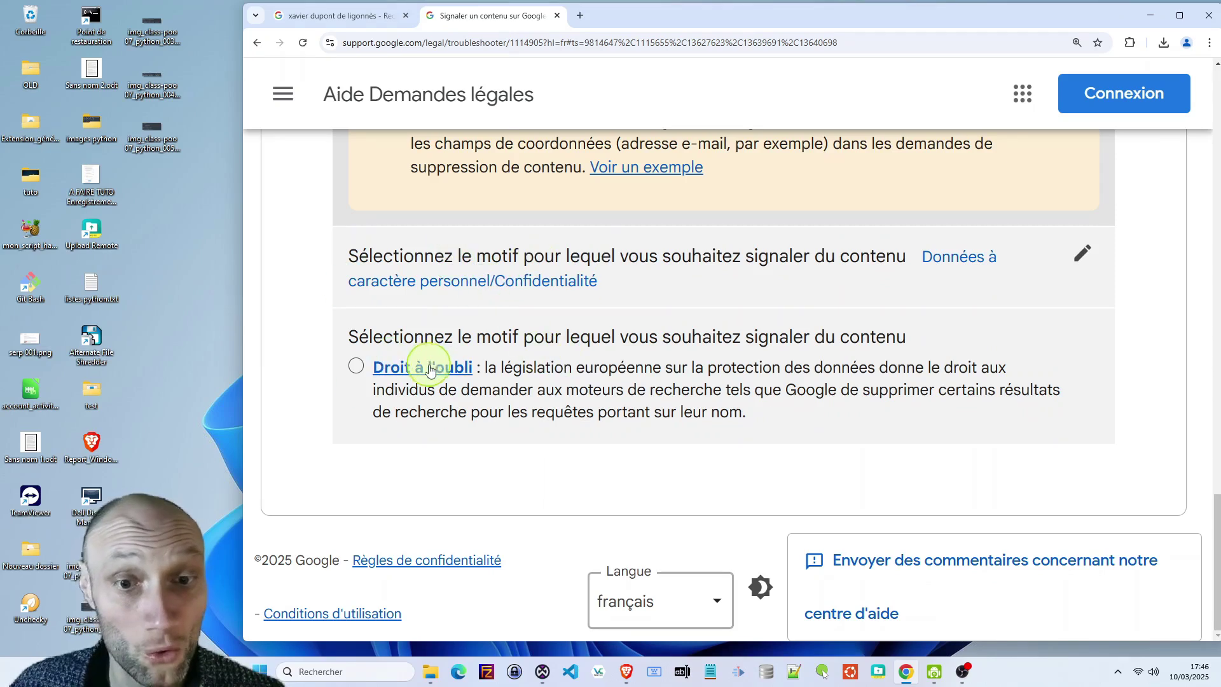
drag(546, 368, 662, 368)
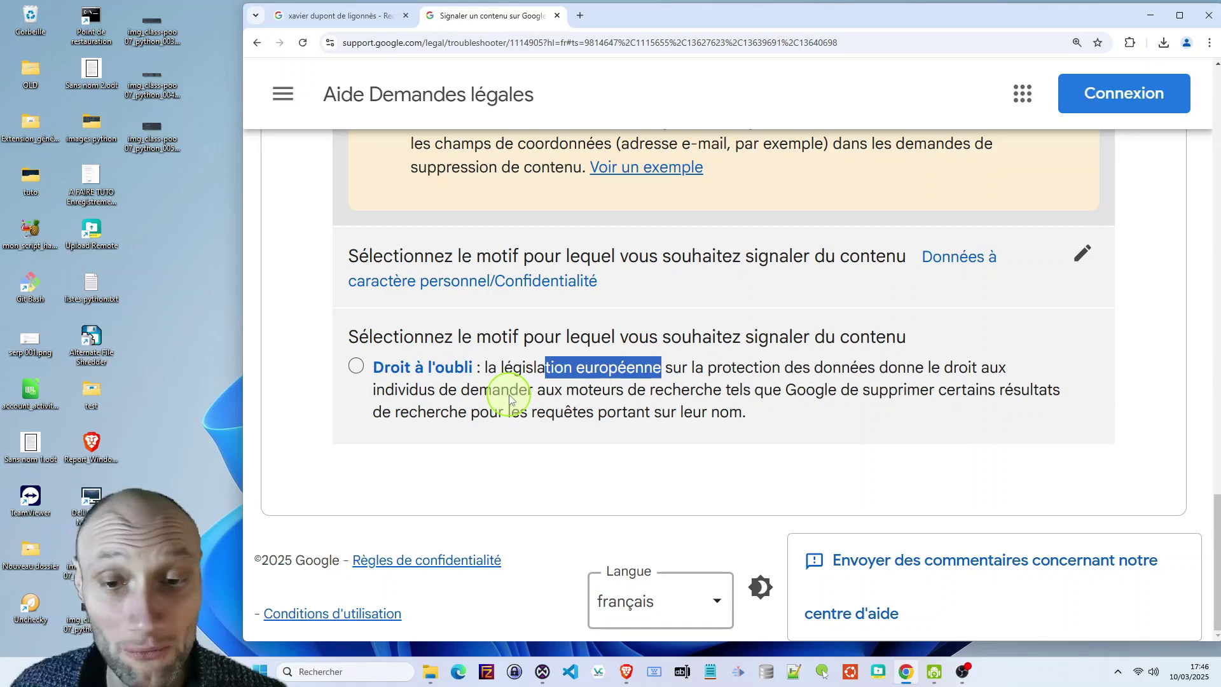
click(356, 366)
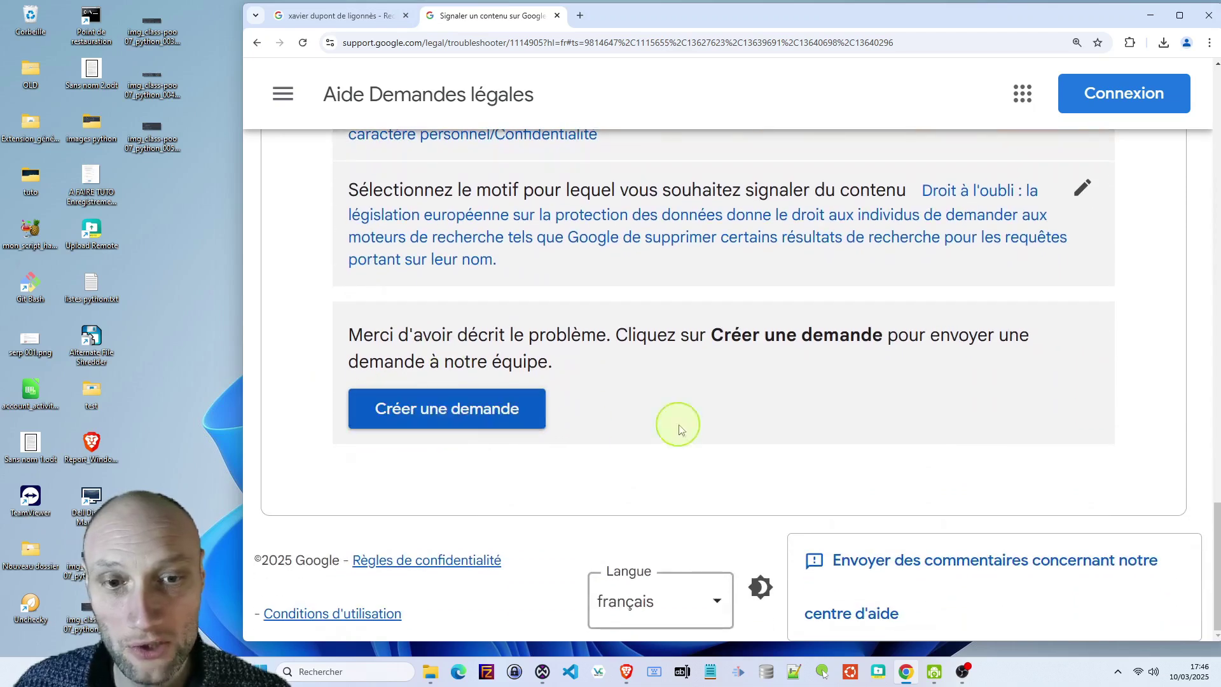